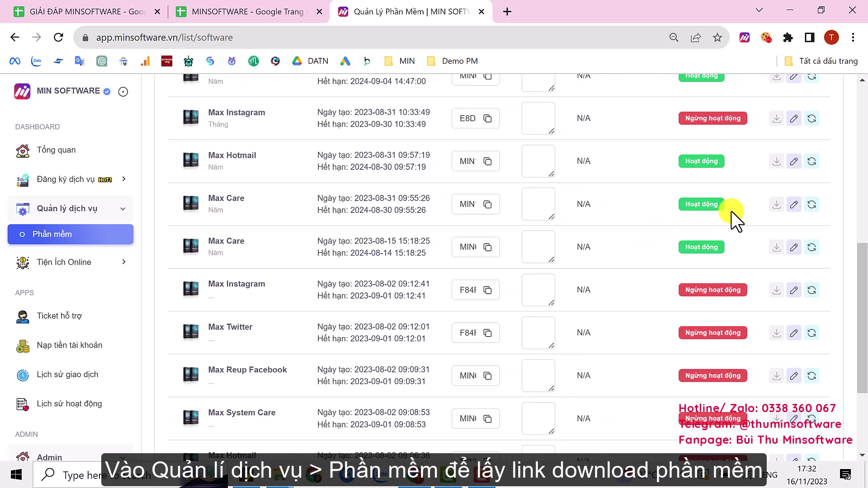
Download MaxCare.zip from the Max Care row and keep it despite Chrome's dangerous-file warning
scroll(732, 210, right, 2)
click(792, 206)
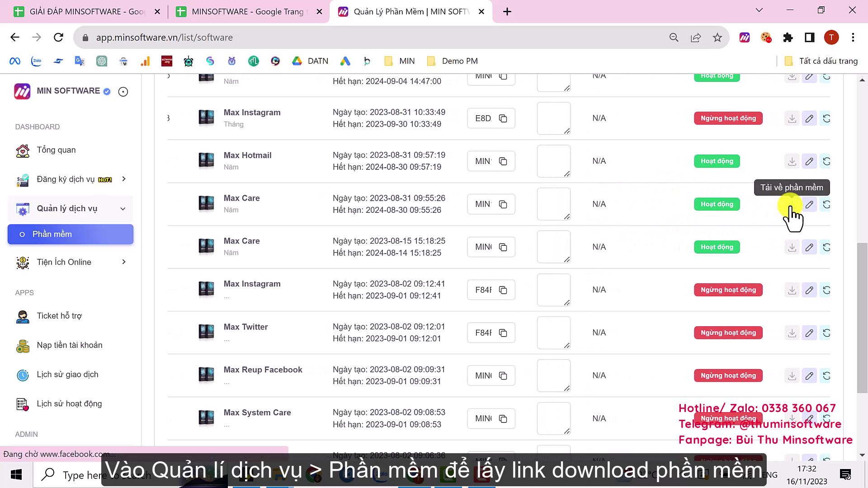
key(ctrl+j)
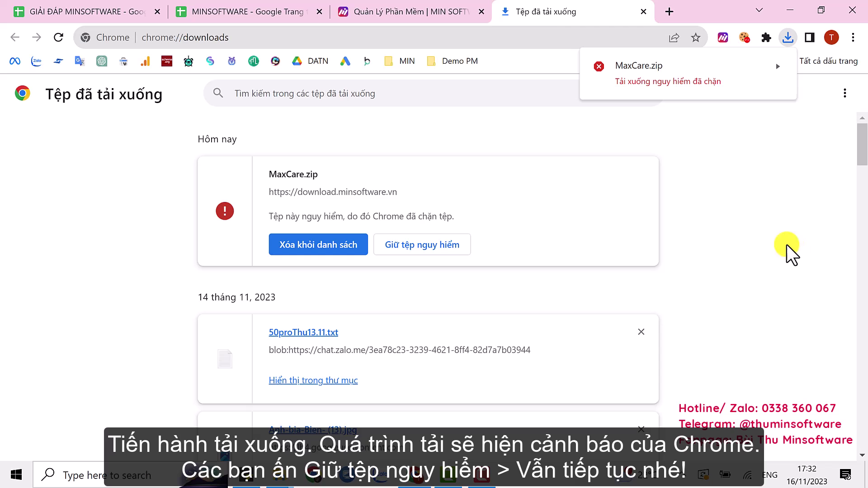
click(423, 246)
click(481, 141)
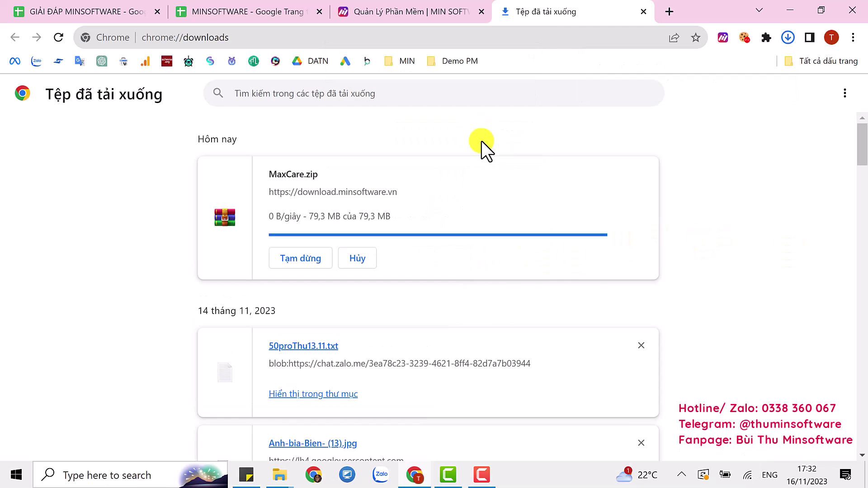
click(130, 476)
Search 'virus' and open the Virus & threat protection page of Windows Security
text(vi)
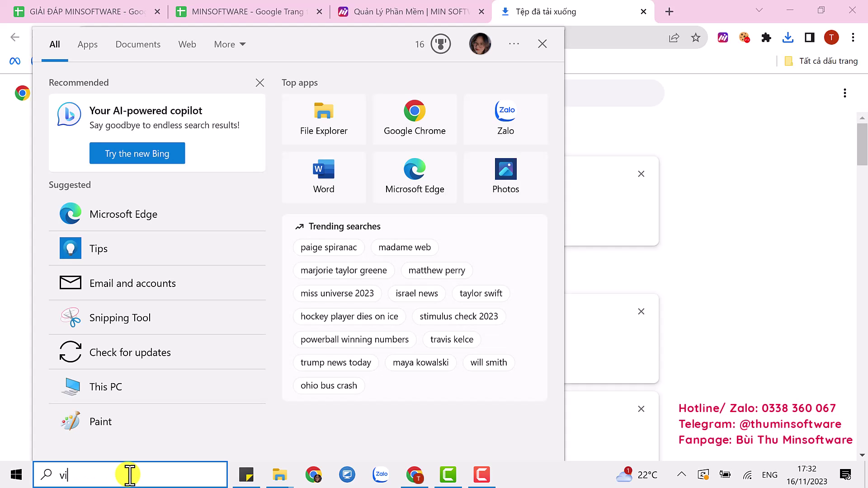
text(rus)
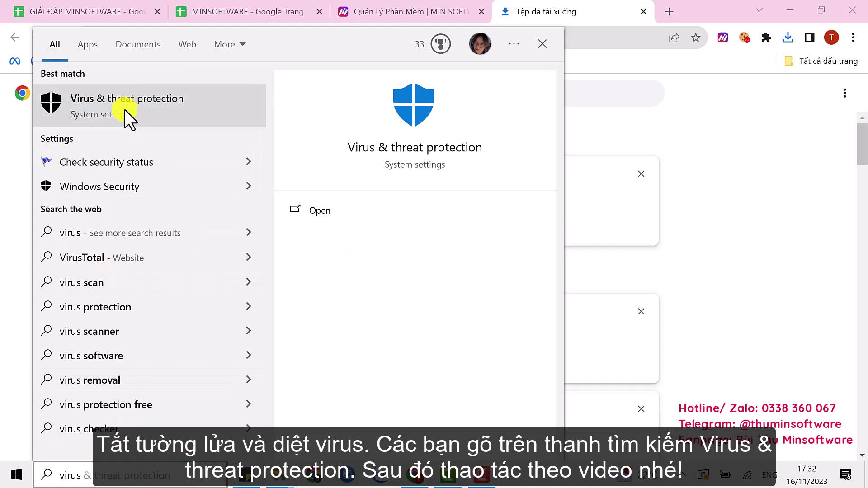
click(124, 109)
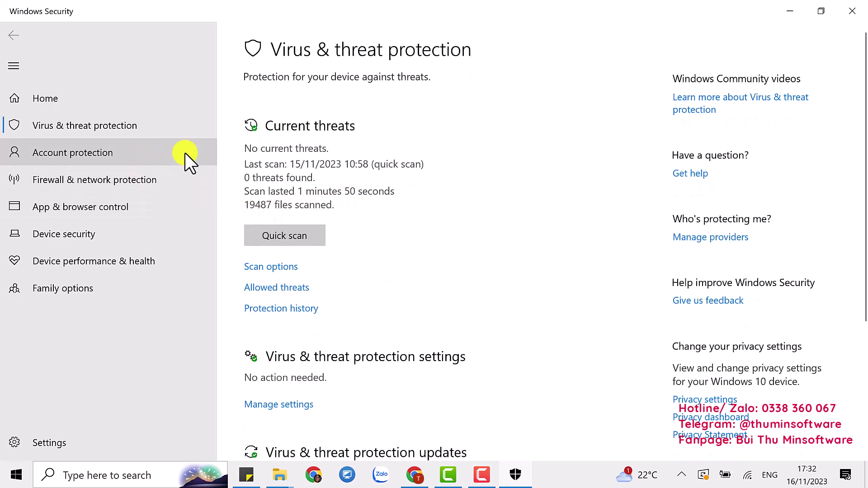
Turn off cloud-delivered protection and confirm every virus protection toggle is off
click(296, 405)
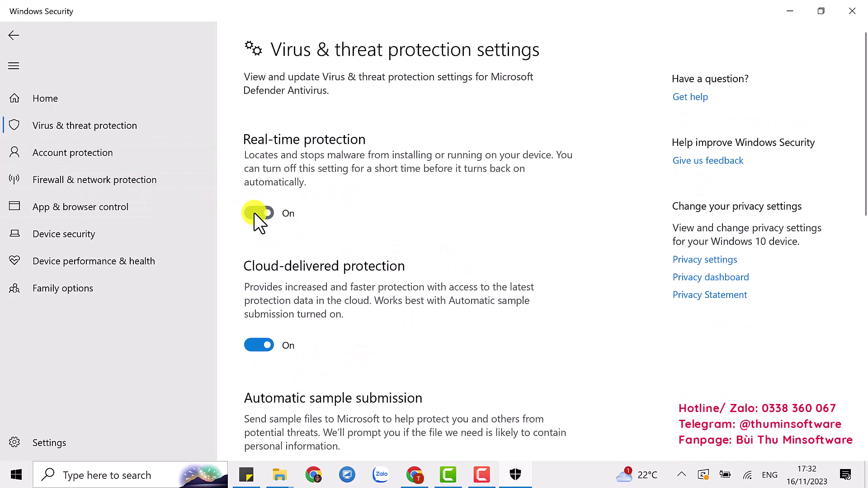
click(272, 345)
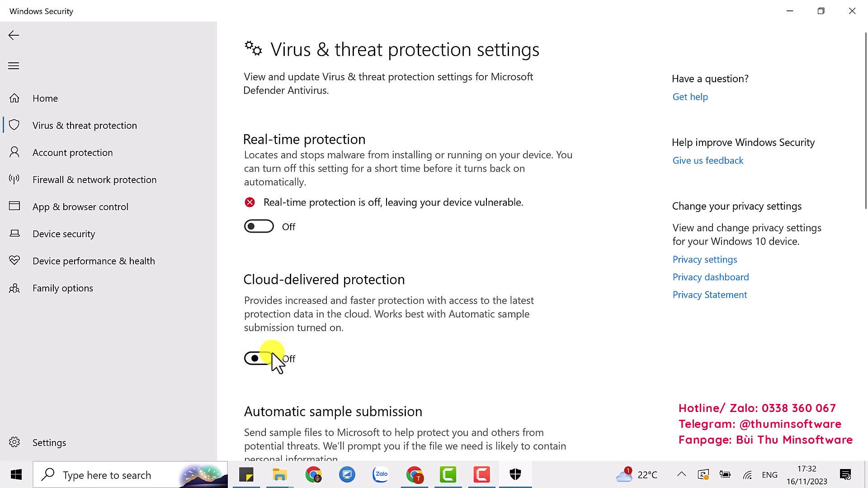
scroll(371, 325, down, 2)
scroll(371, 326, down, 2)
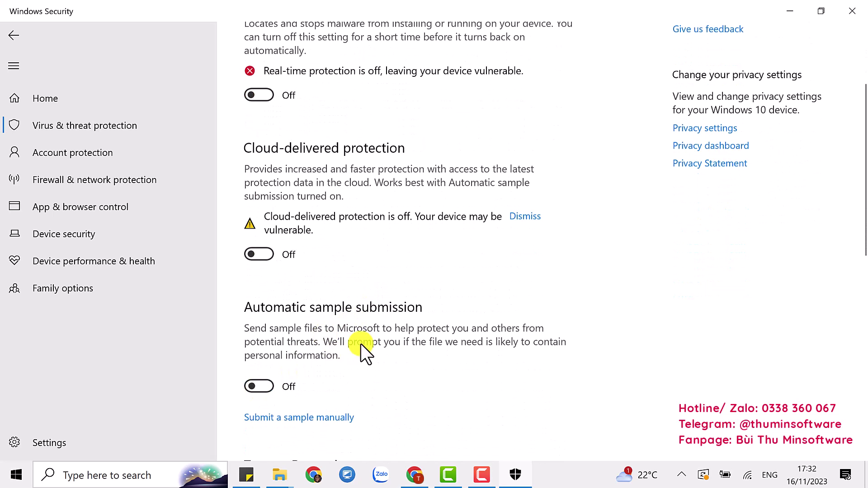
scroll(361, 344, down, 3)
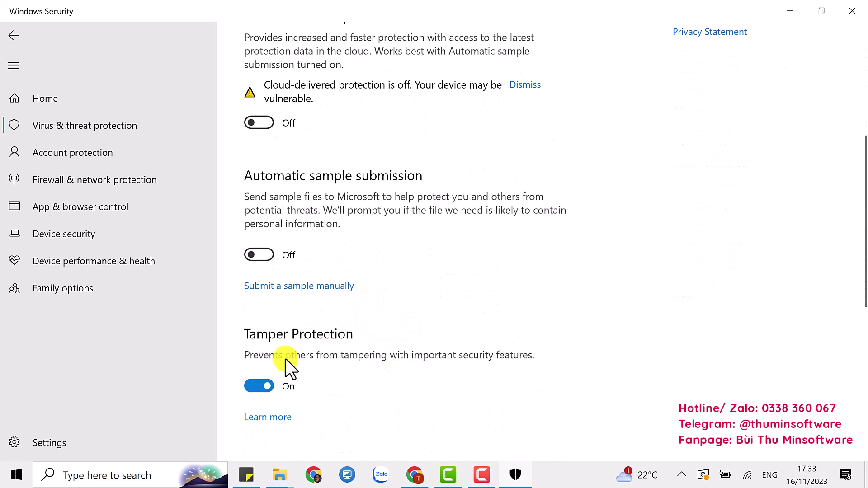
click(136, 186)
Switch Microsoft Defender Firewall off for Domain, Private and Public networks, then minimize Windows Security
click(328, 121)
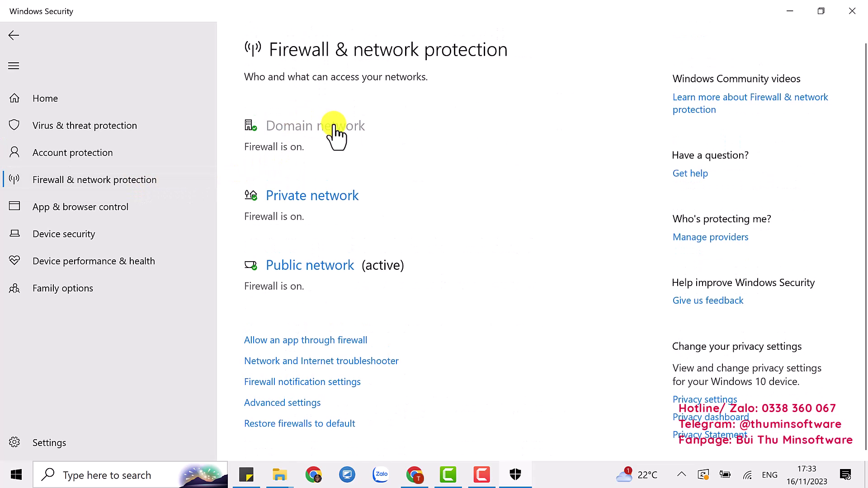
click(257, 269)
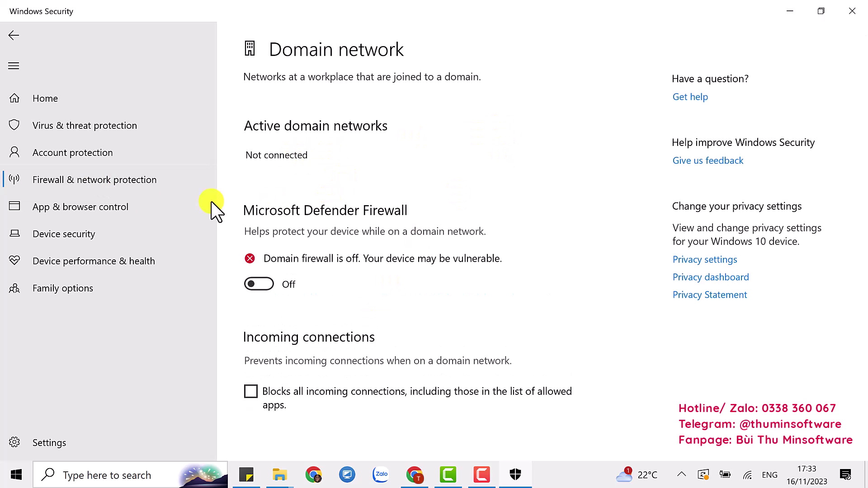
click(210, 180)
click(302, 247)
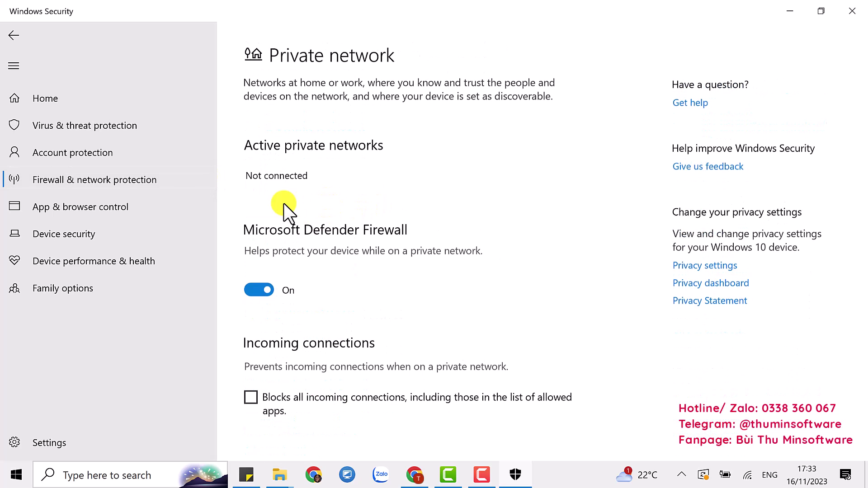
click(256, 280)
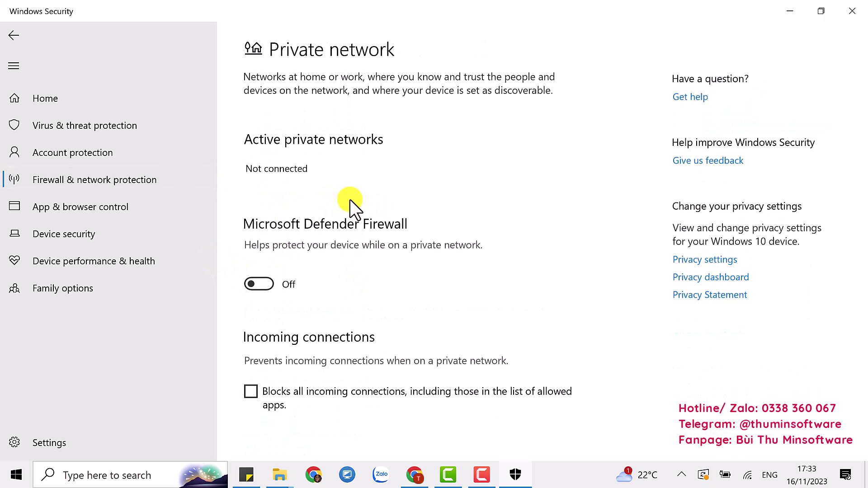
key(alt+Left)
scroll(299, 371, down, 3)
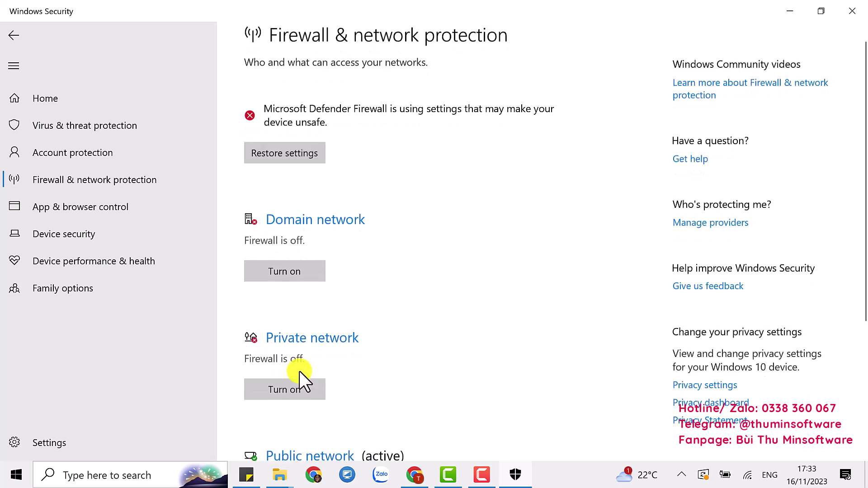
click(301, 340)
scroll(254, 226, down, 1)
click(258, 269)
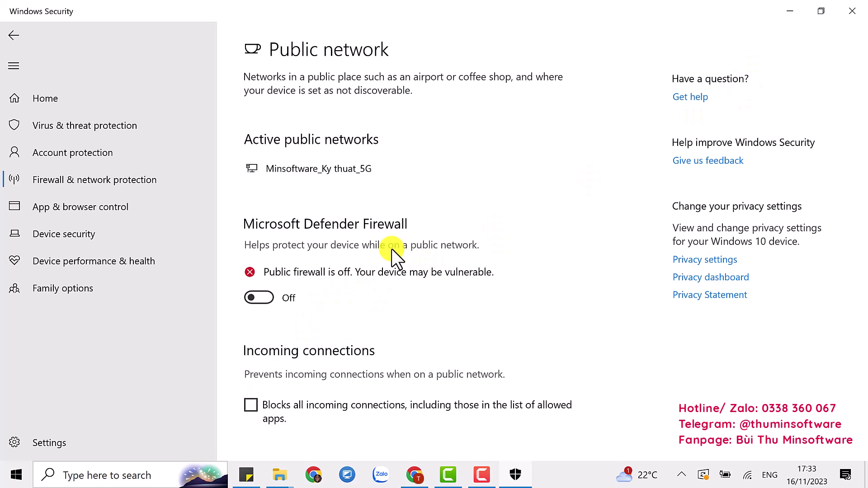
click(797, 12)
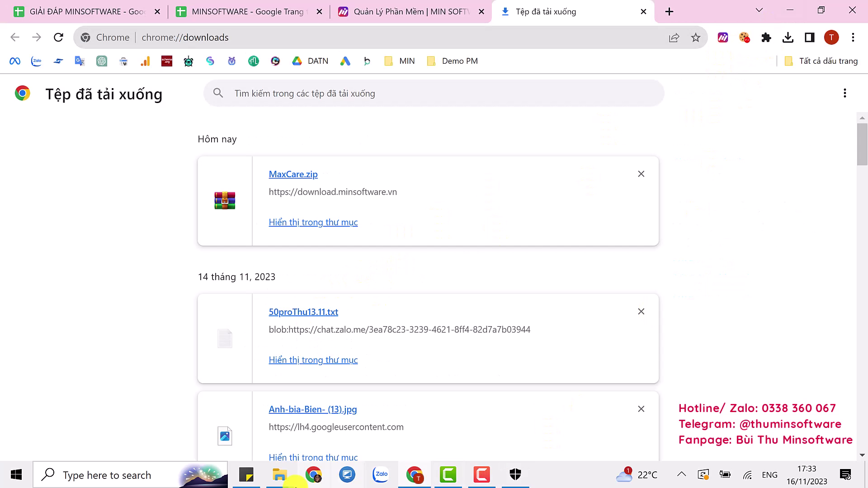
Open File Explorer on New Volume (D:) and add a new folder named MAXCARE1
mouse_move(284, 475)
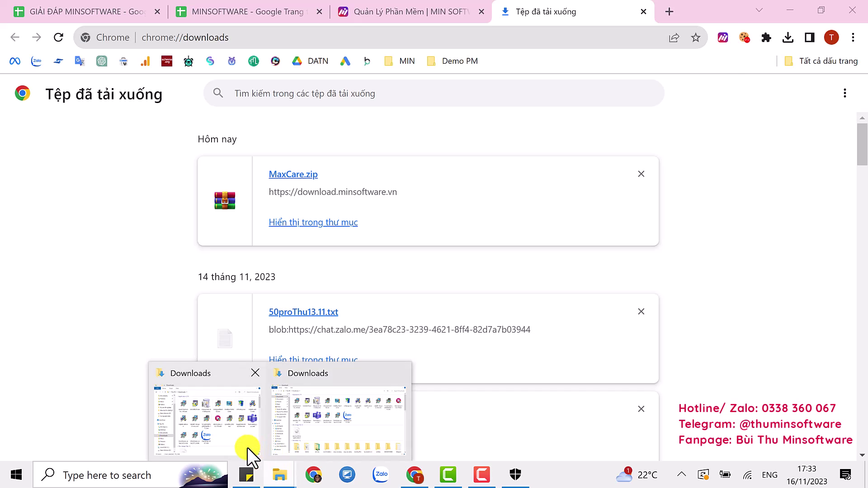
click(248, 448)
click(216, 168)
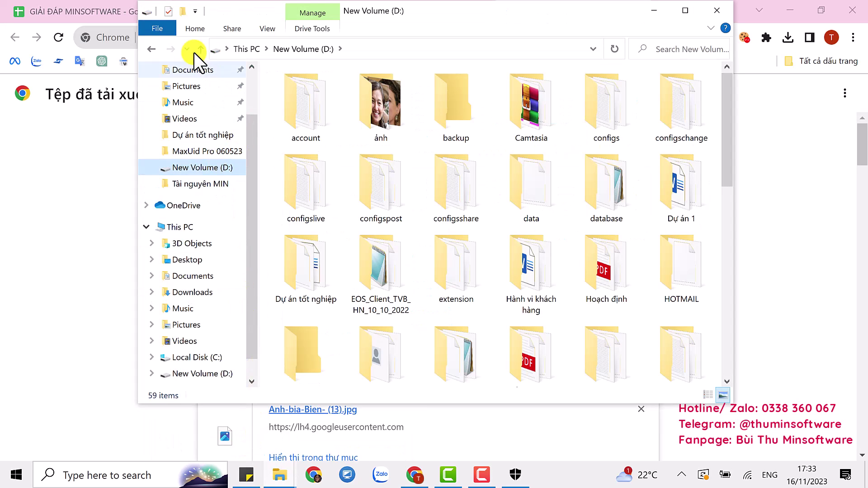
click(183, 11)
text(MAX)
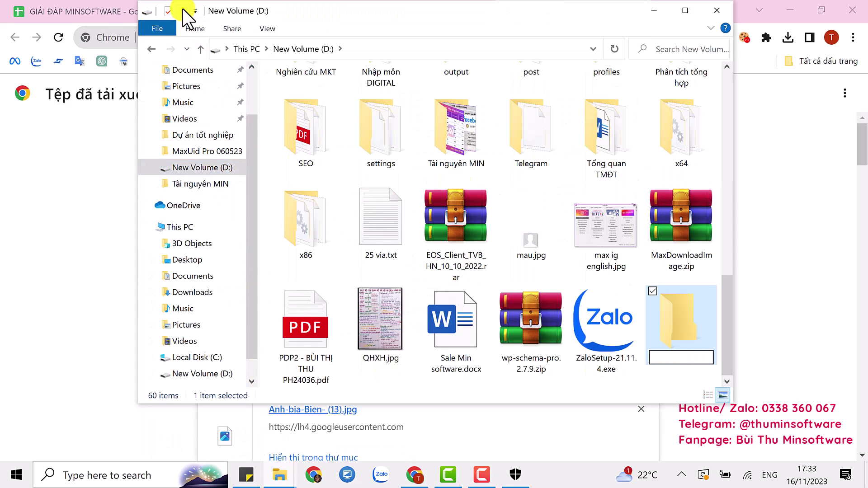
text(CARE1)
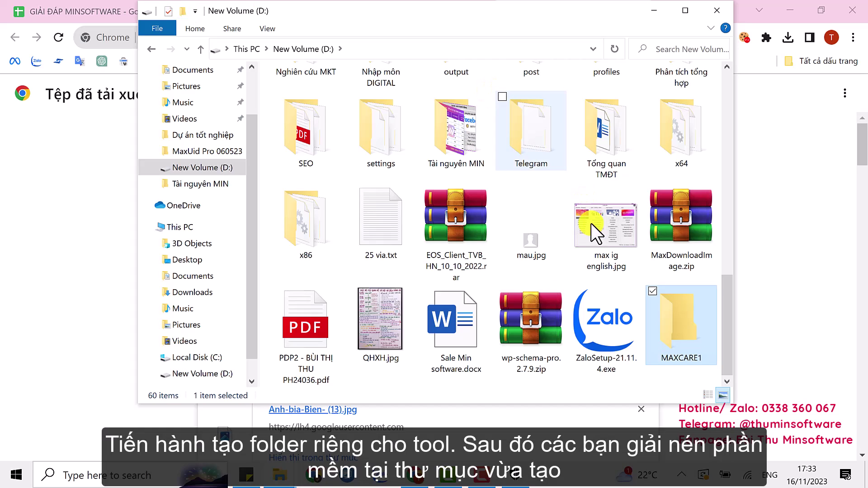
click(837, 232)
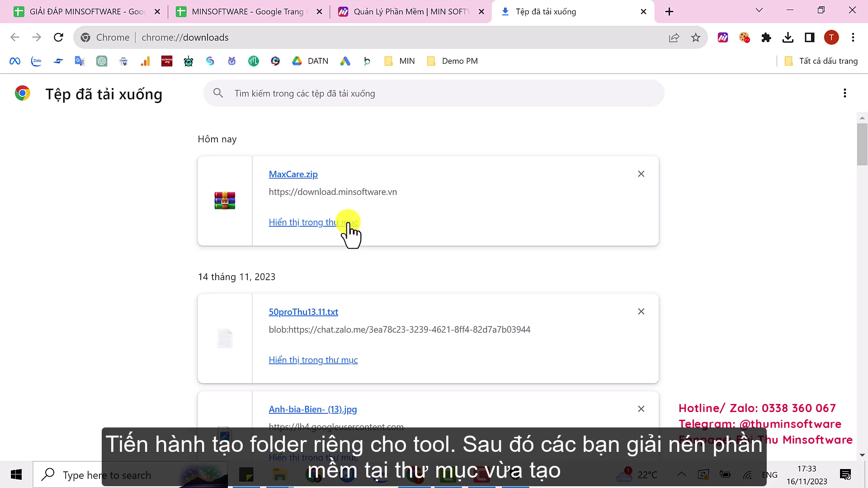
Move the downloaded MaxCare.zip into D:\MAXCARE1 with cut and paste
click(327, 224)
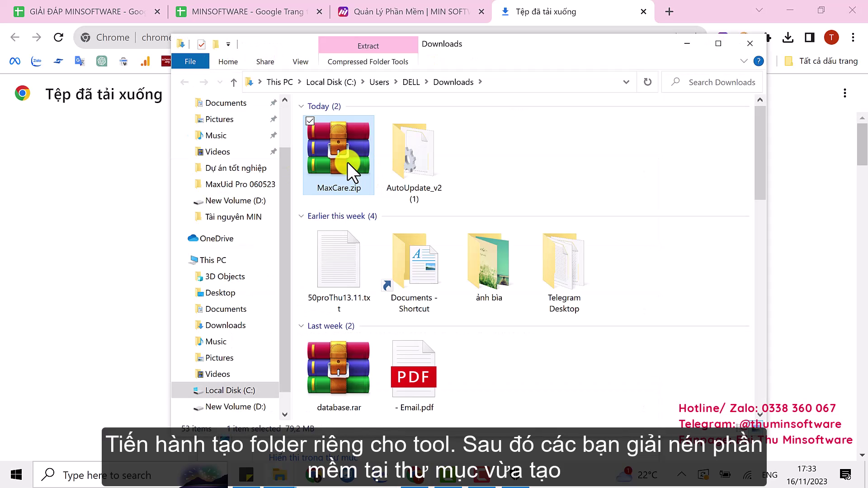
right_click(346, 160)
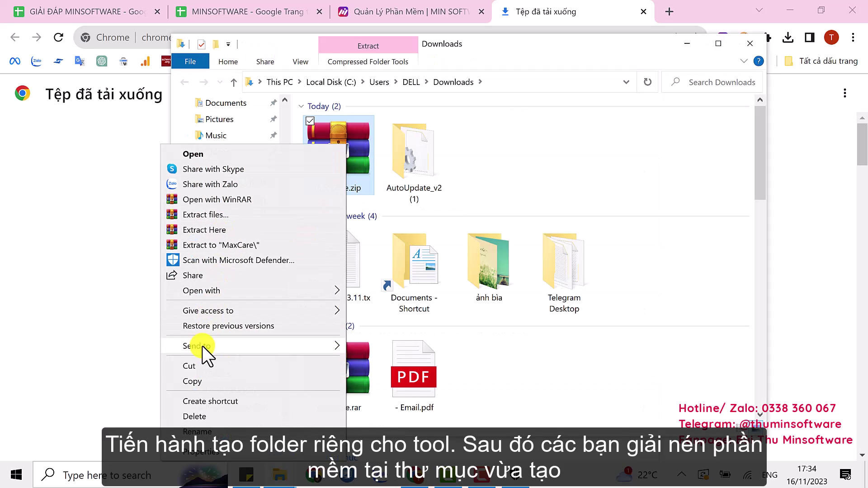
click(202, 366)
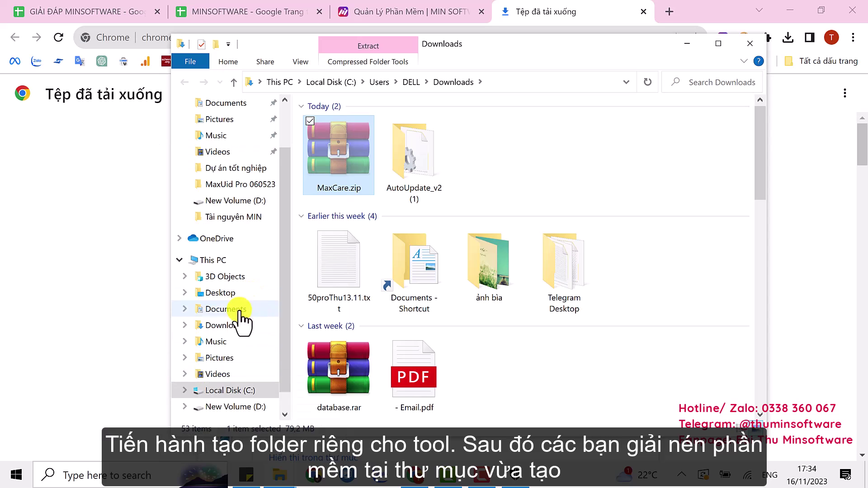
click(240, 200)
scroll(449, 288, down, 6)
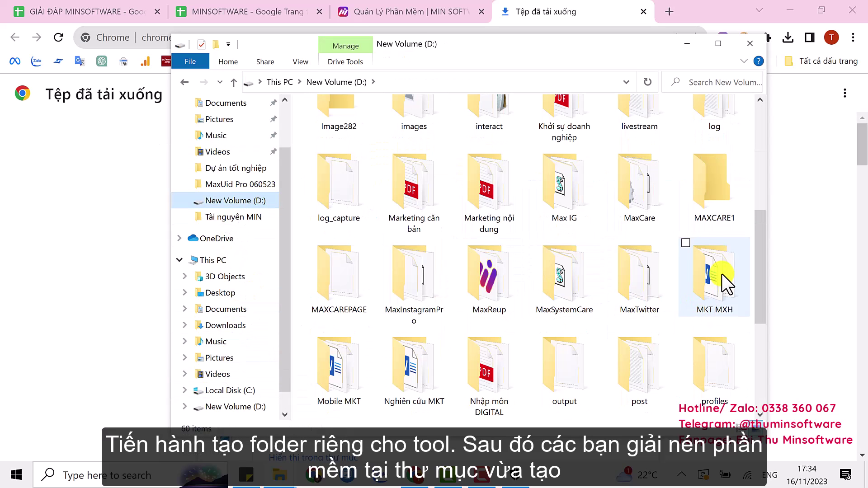
double_click(713, 192)
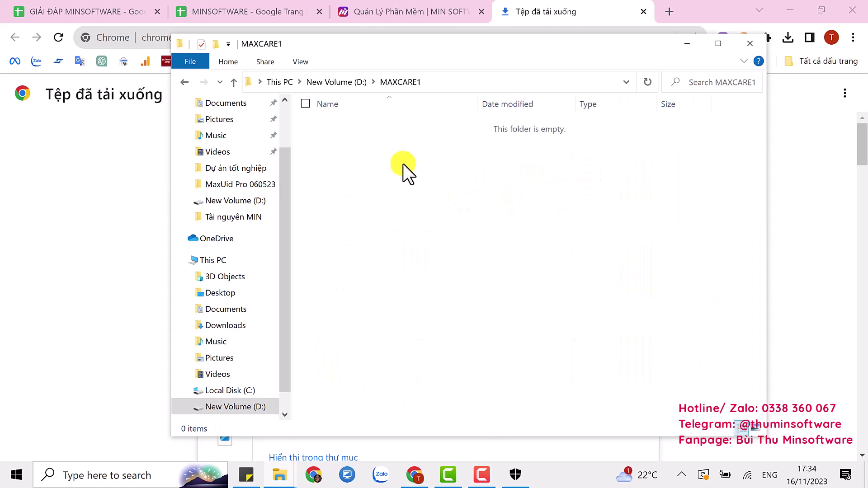
right_click(421, 175)
click(337, 270)
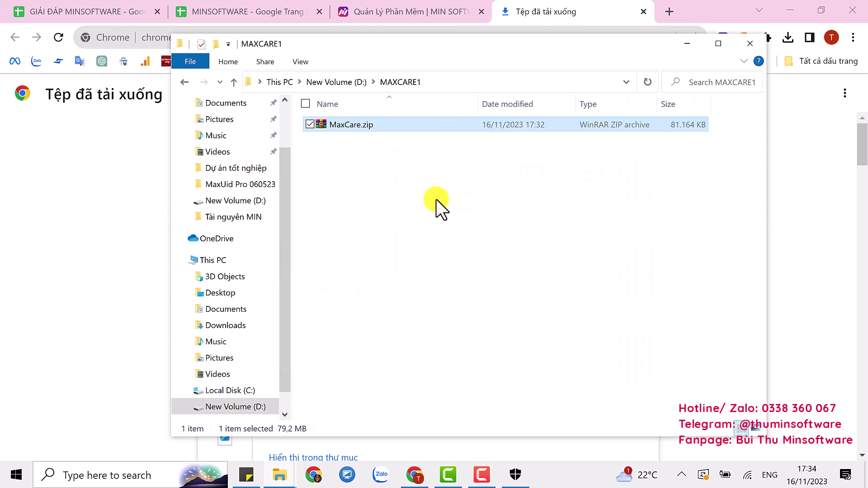
Extract MaxCare.zip to a MaxCare subfolder and open it
right_click(378, 128)
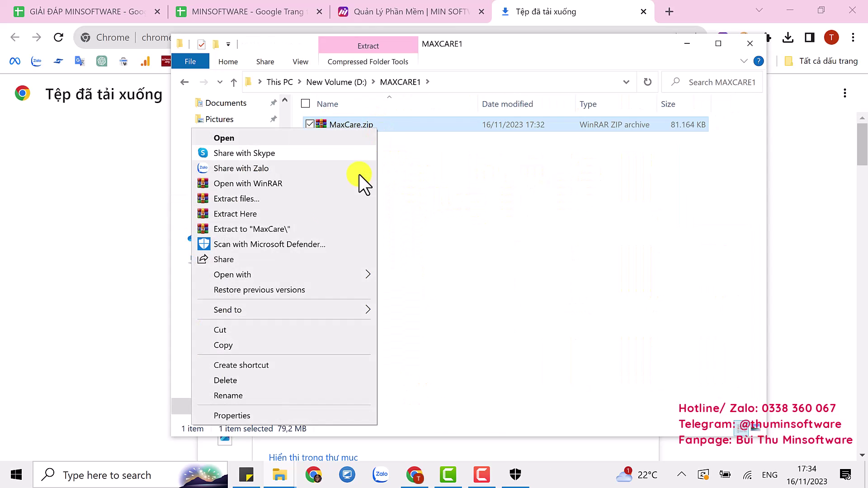
click(293, 226)
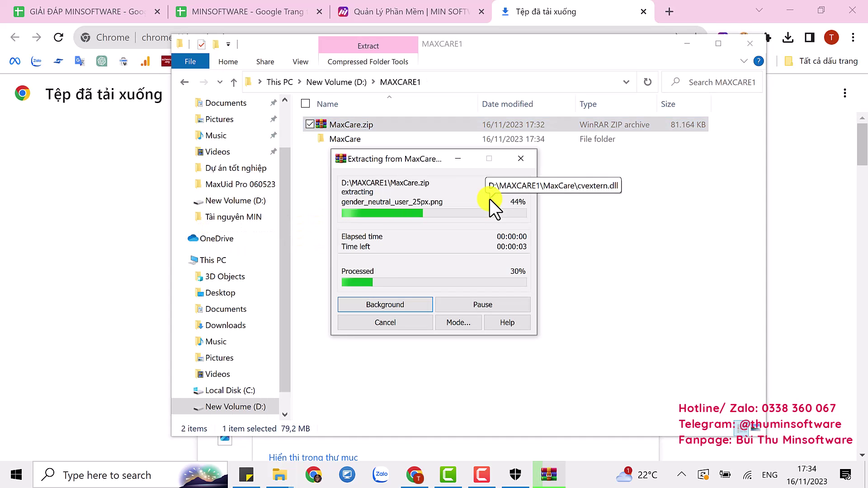
double_click(358, 122)
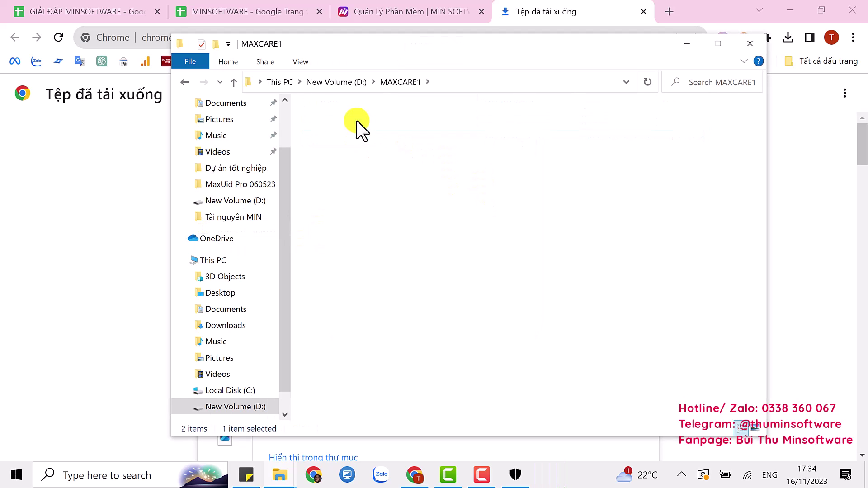
Run AutoUpdate.exe to update Max Care from 23.10.27 to 23.11.15 and confirm success
scroll(384, 236, down, 4)
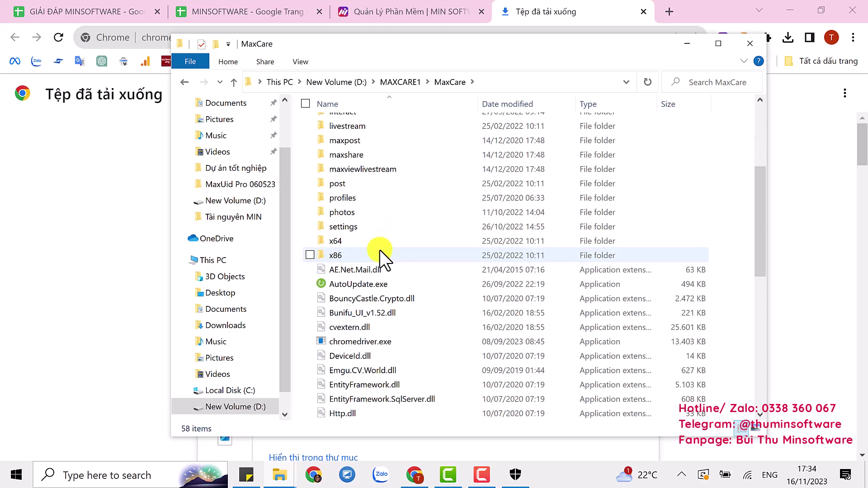
double_click(370, 284)
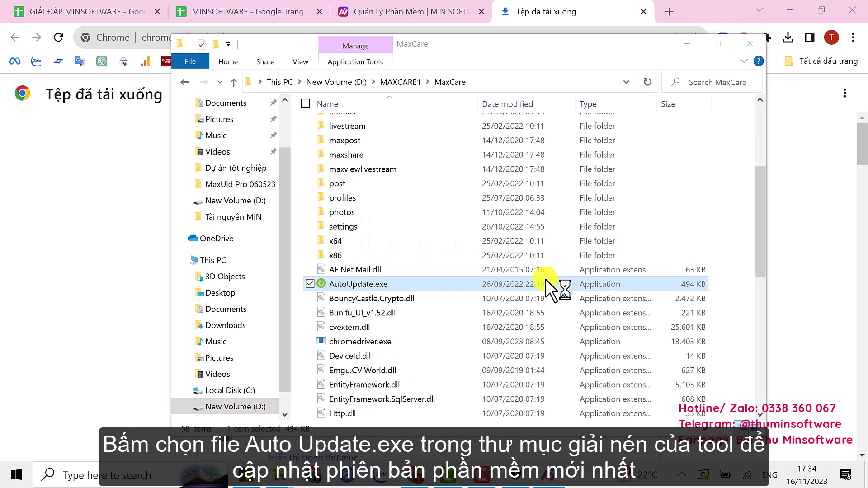
click(394, 334)
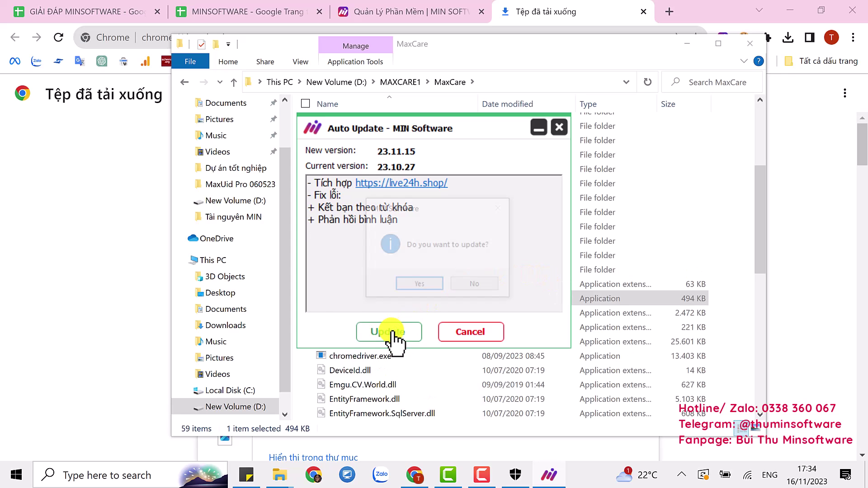
click(416, 287)
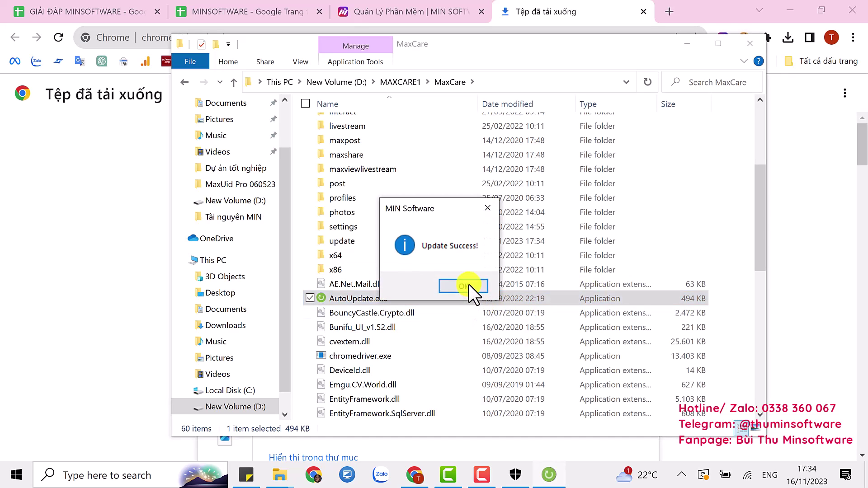
click(469, 285)
Send MaxCare_v23.11.15.exe to the desktop as a shortcut, then run it as administrator
scroll(406, 303, down, 5)
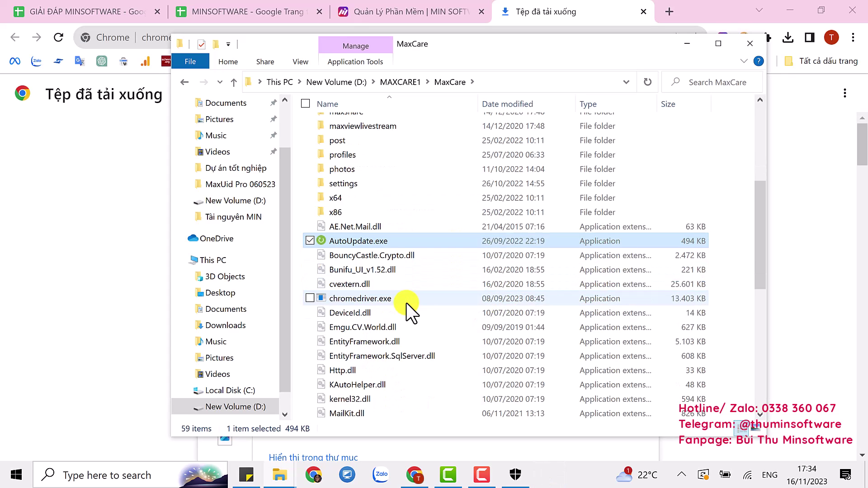
scroll(406, 265, down, 2)
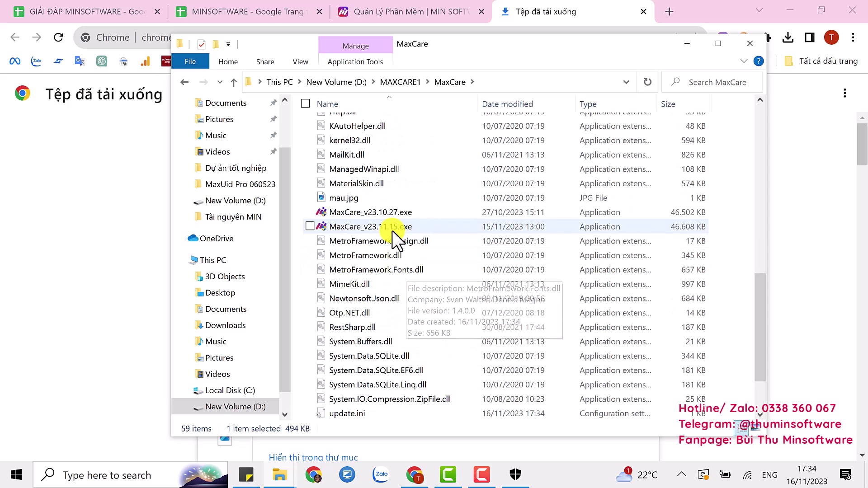
click(391, 230)
right_click(392, 230)
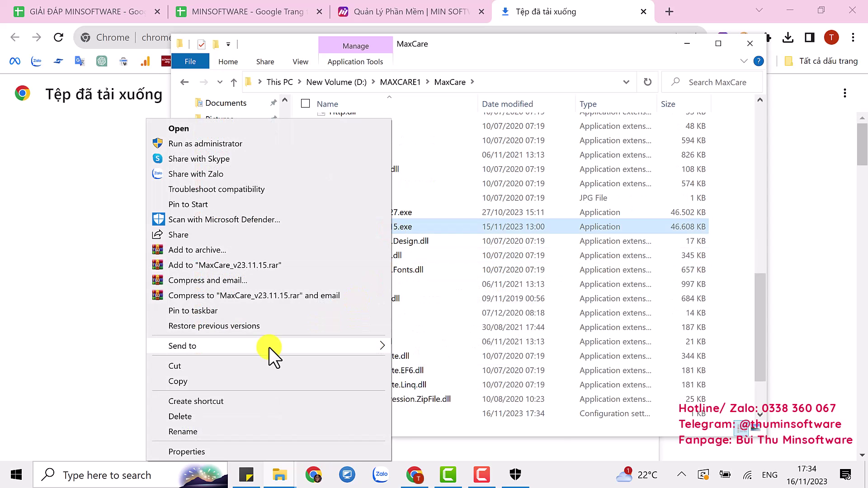
mouse_move(351, 346)
click(410, 377)
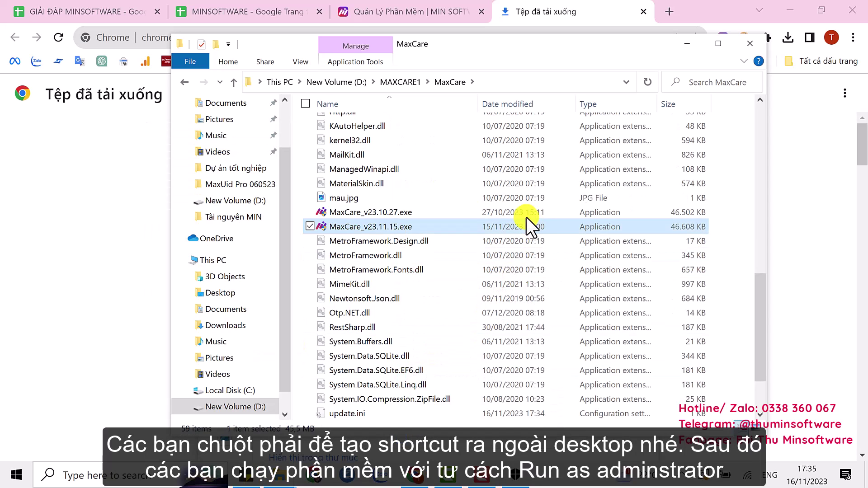
right_click(399, 224)
click(239, 144)
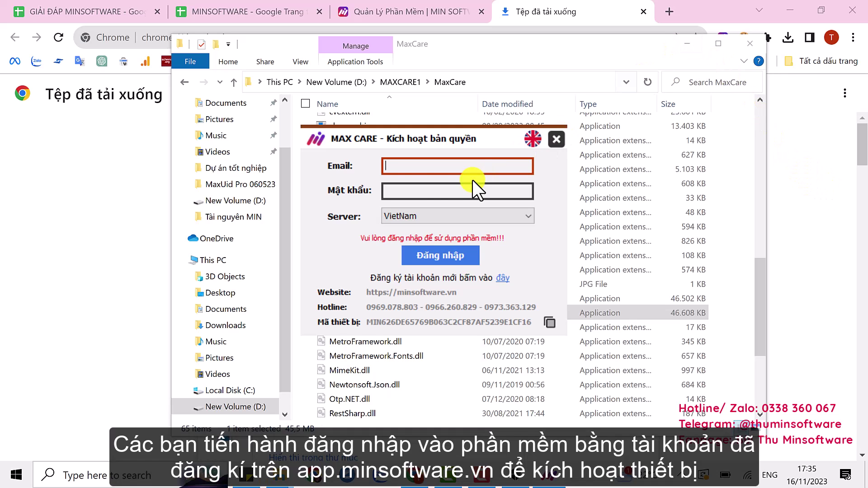
Log in with the MIN Software account's email and password, then acknowledge the activation message
click(420, 168)
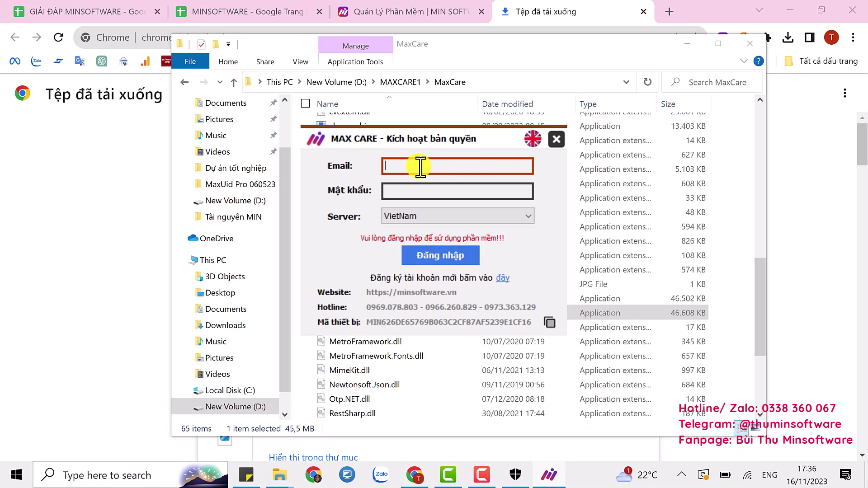
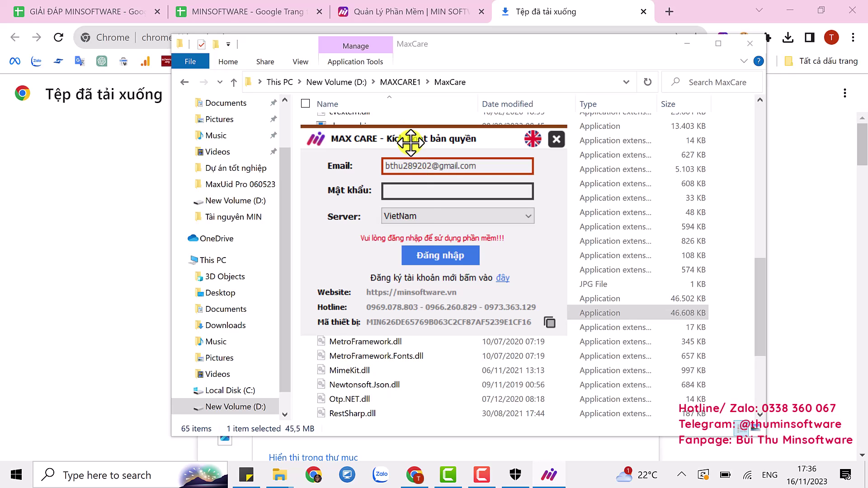
click(415, 195)
text(••••)
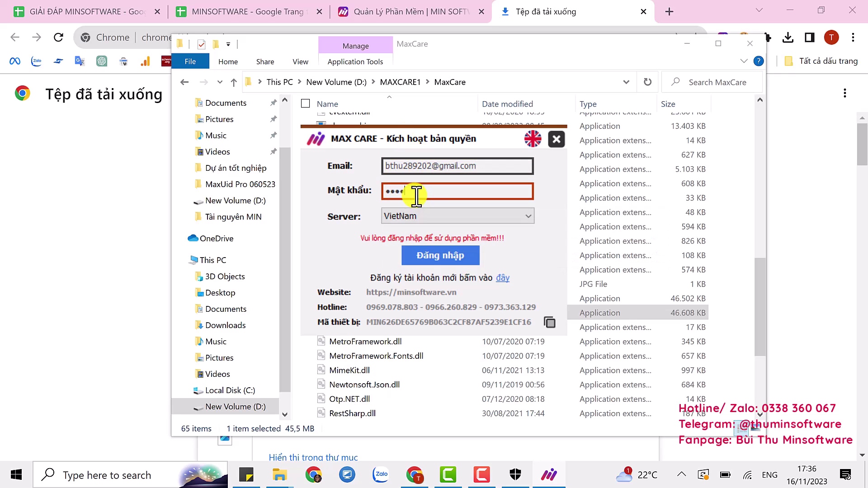
text(•••••••)
click(454, 254)
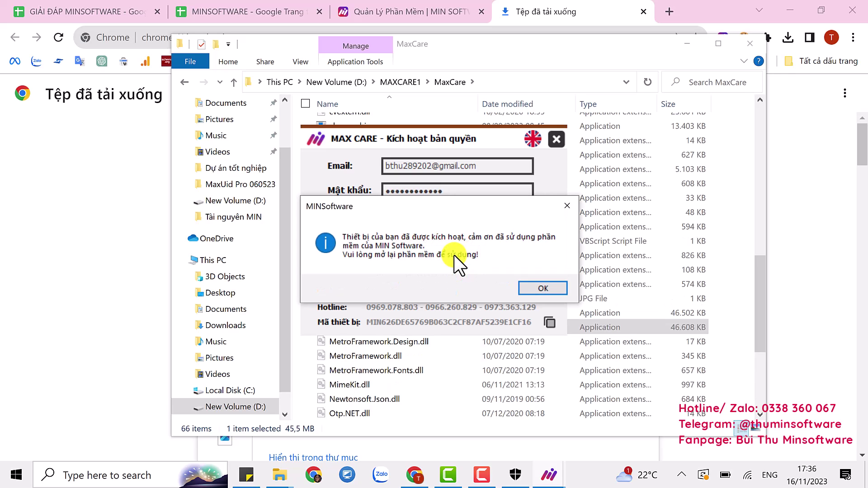
click(537, 286)
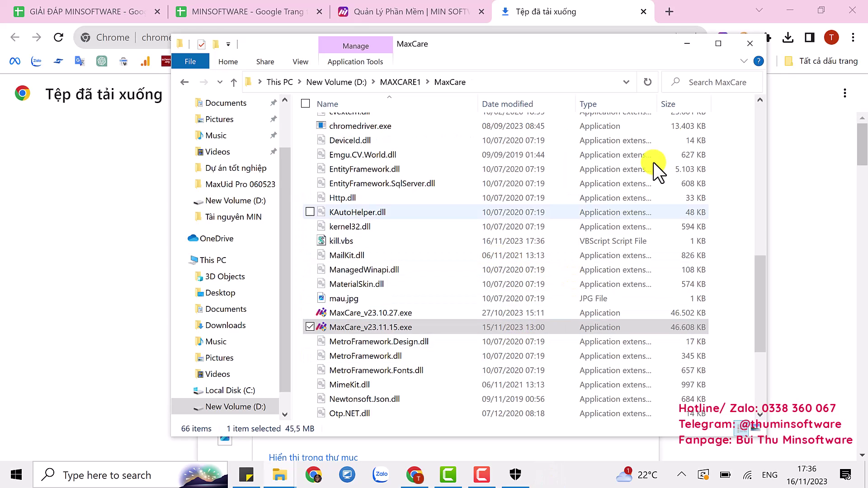
Minimize the open windows and bring back the New Volume (D:) Explorer window
click(687, 45)
click(789, 11)
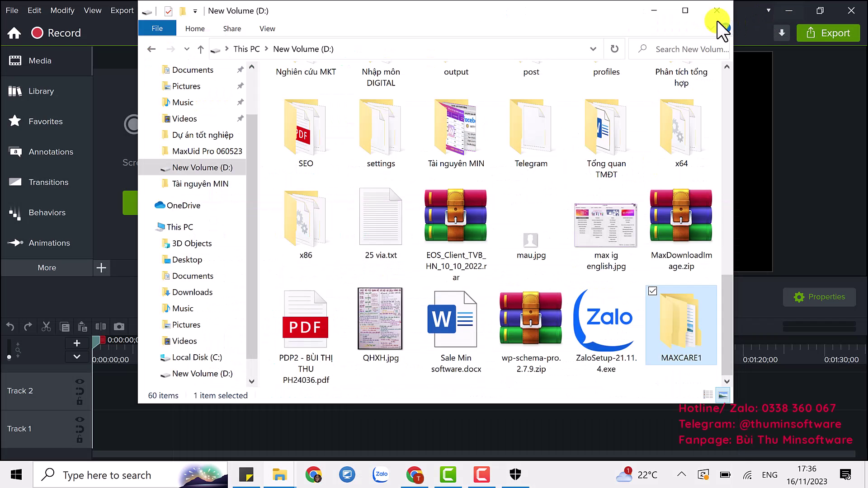
click(655, 7)
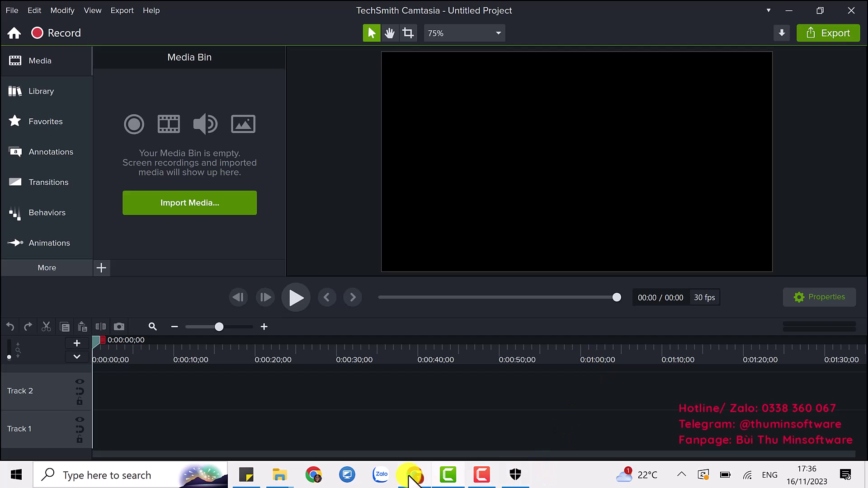
mouse_move(281, 475)
click(180, 425)
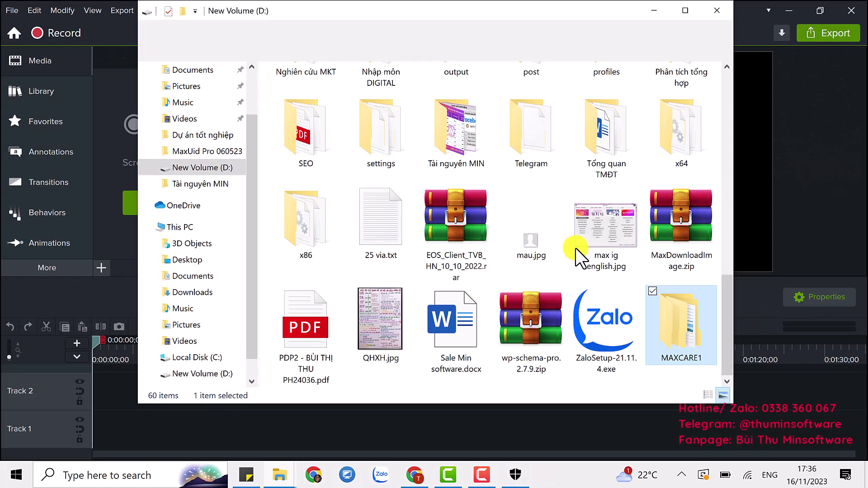
Open MAXCARE1\MaxCare and run MaxCare_v23.11.15.exe as administrator
double_click(676, 346)
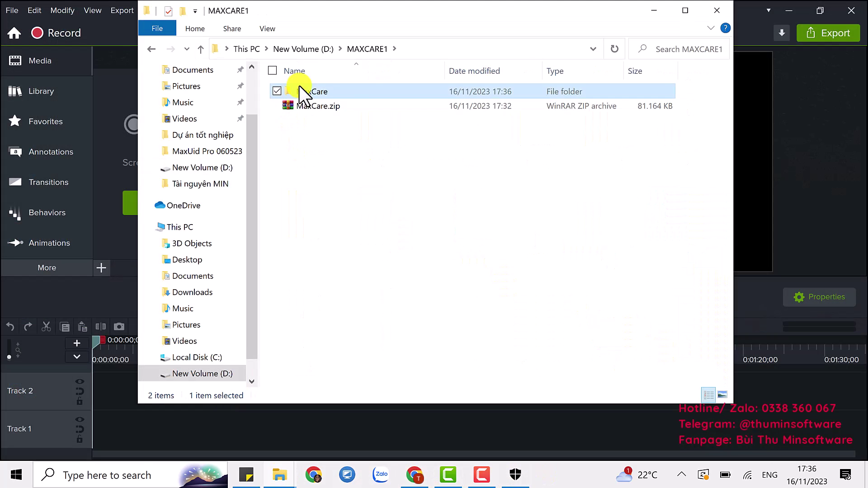
double_click(299, 87)
scroll(349, 268, down, 9)
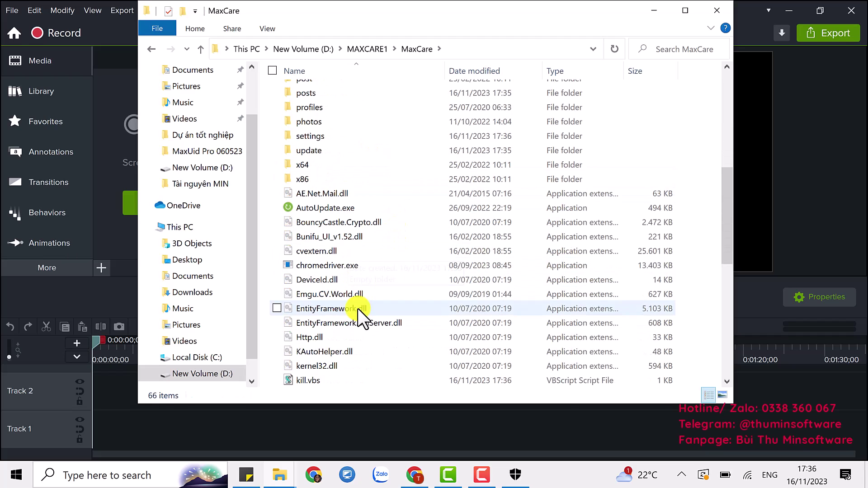
scroll(344, 298, down, 3)
click(356, 253)
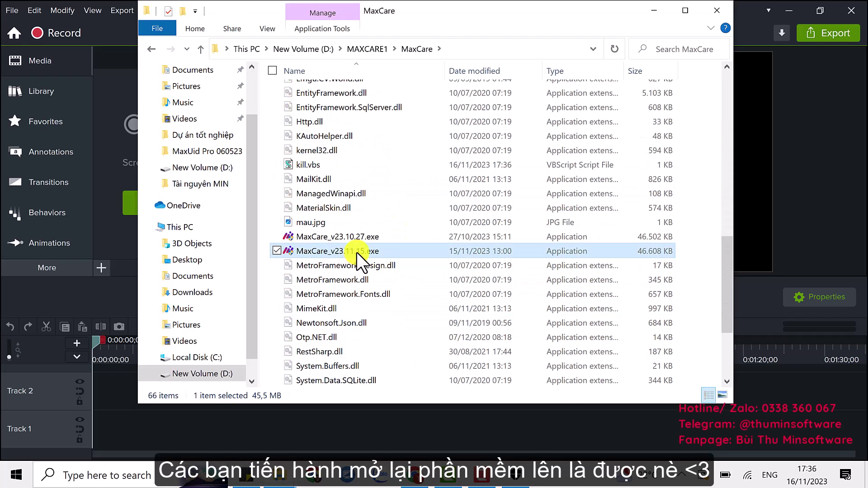
right_click(356, 253)
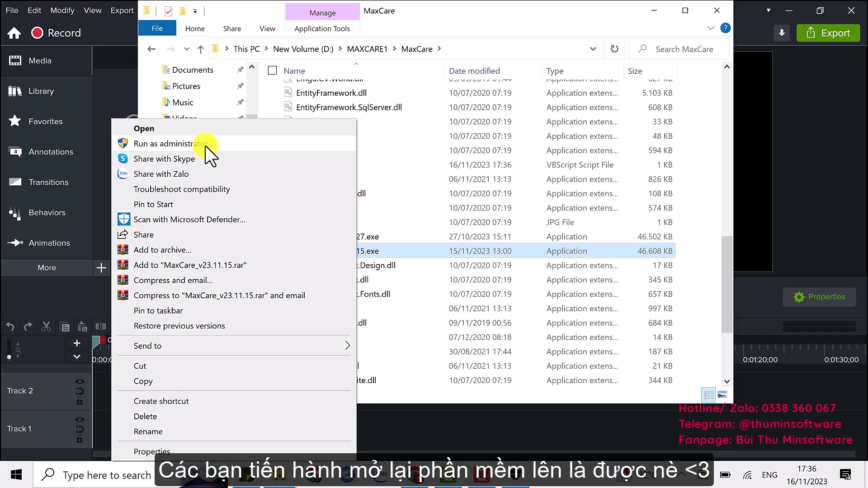
click(206, 145)
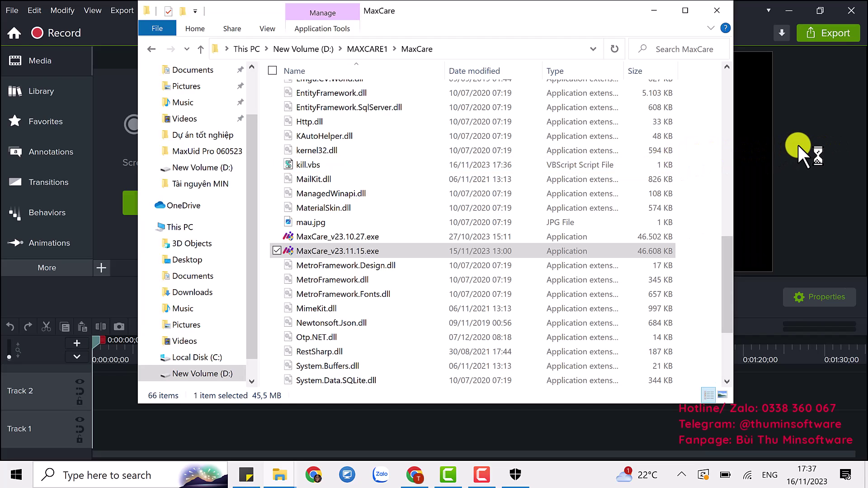
Minimize the recorder and folder, view the activated MaxCare v23.11.15 window maximized, then minimize it
click(794, 20)
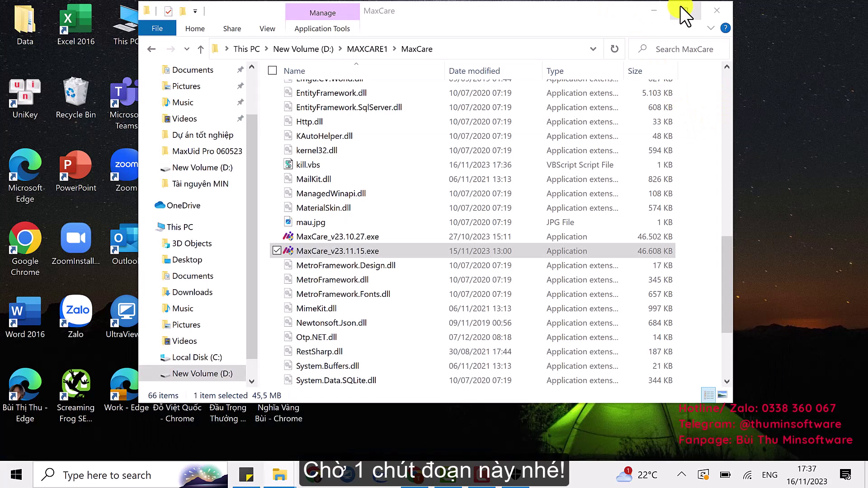
click(657, 12)
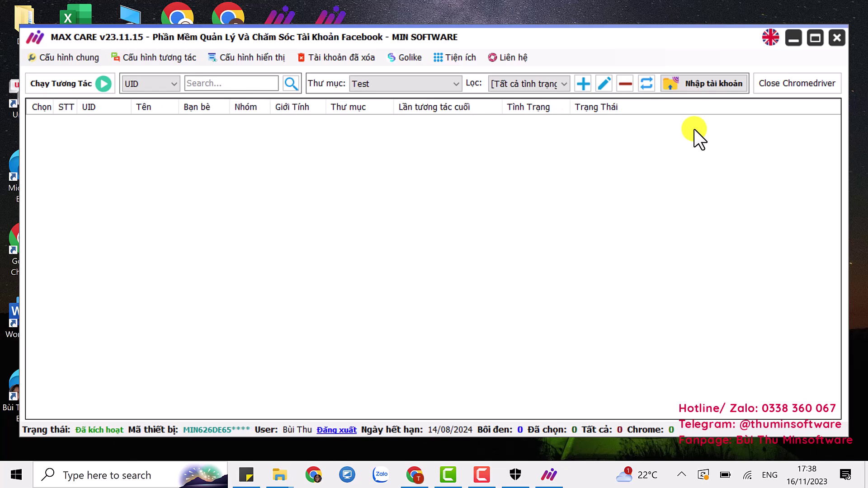
click(819, 36)
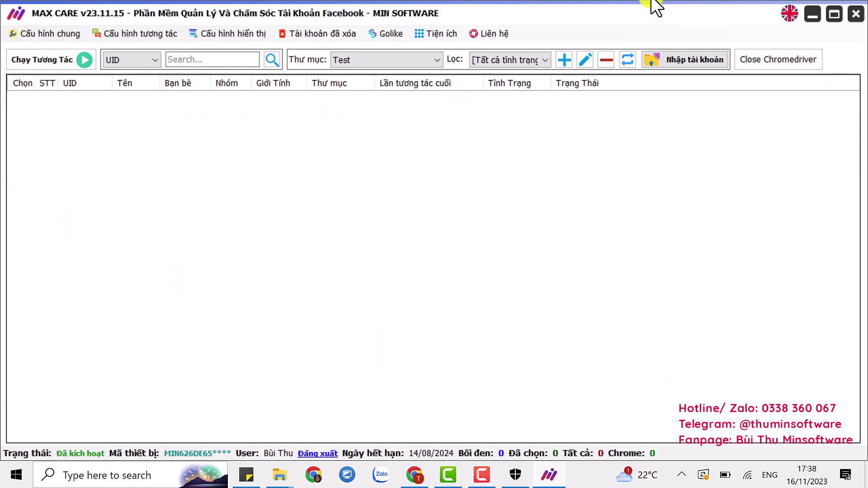
click(832, 14)
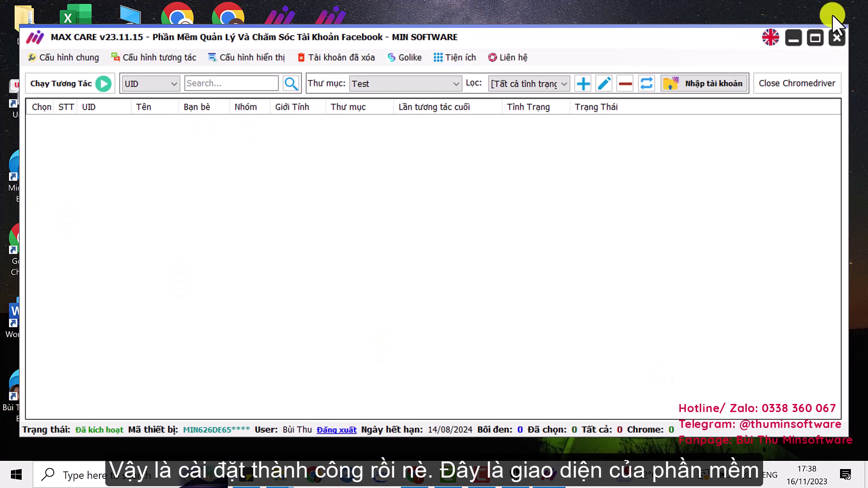
click(796, 39)
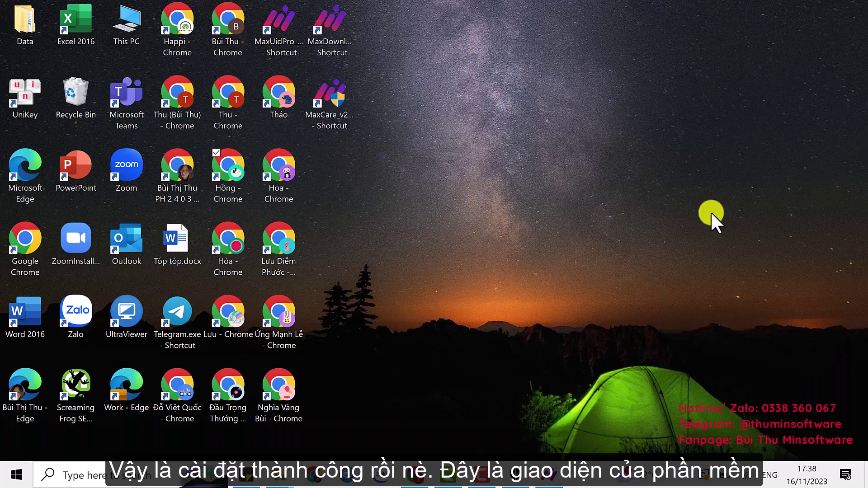
Return to Windows Security and go through Virus & threat protection settings to Exclusions
click(516, 475)
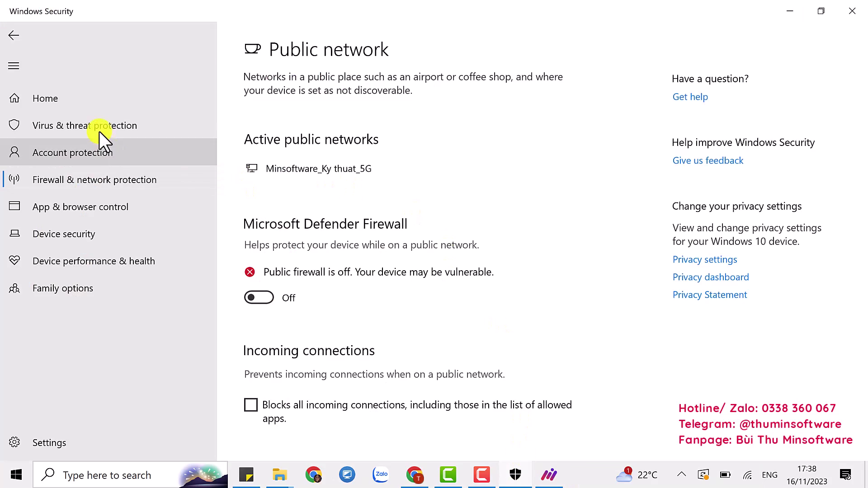
click(99, 127)
scroll(322, 342, down, 3)
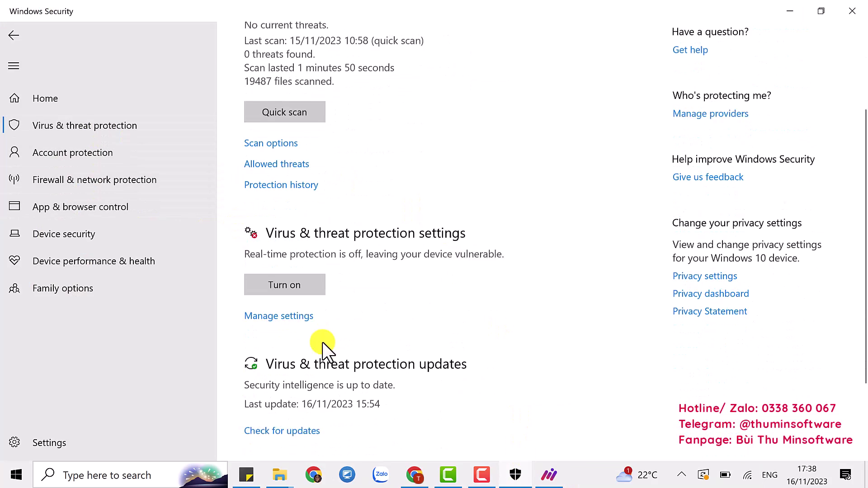
click(301, 311)
scroll(345, 294, down, 10)
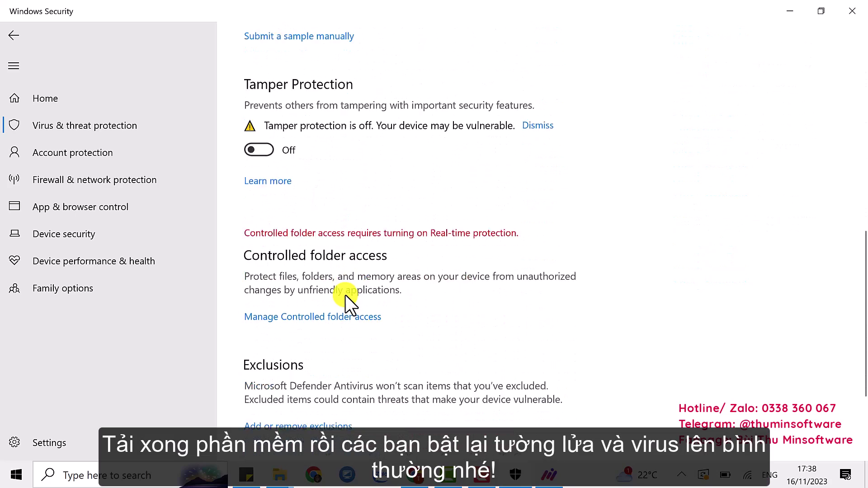
click(325, 373)
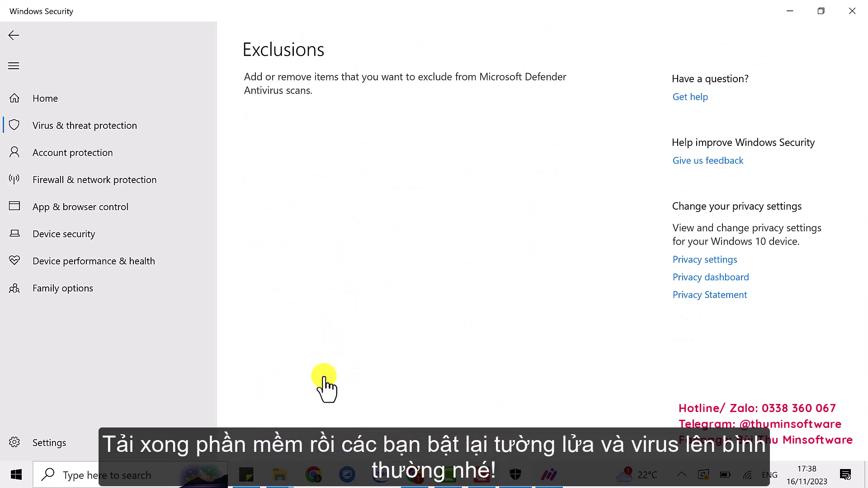
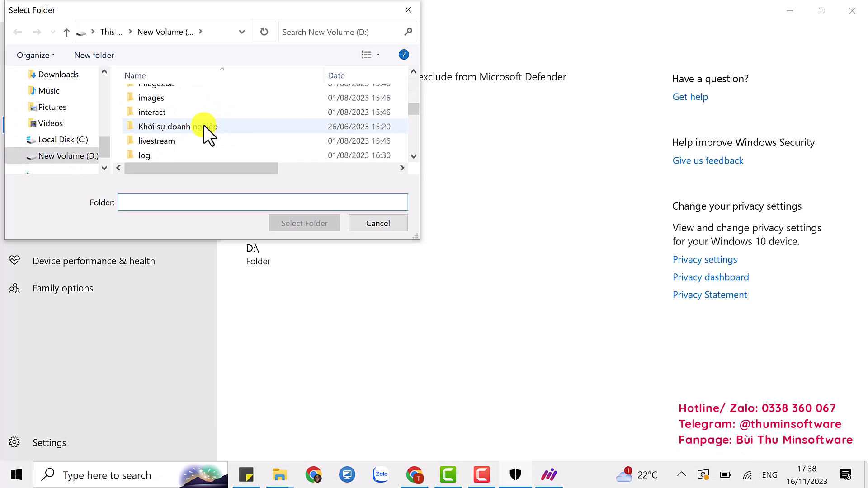
Dismiss the Select Folder dialog with Downloads and D:\ excluded, then go back to Virus & threat protection settings
click(171, 153)
click(291, 224)
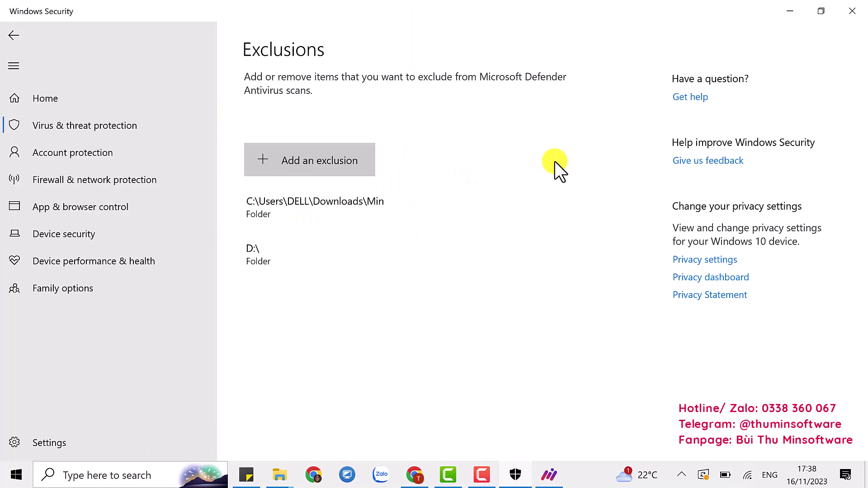
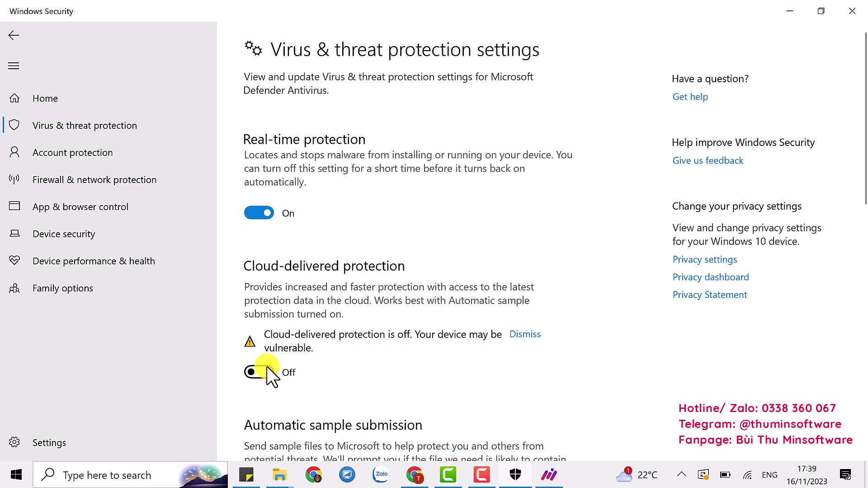
Switch on cloud-delivered protection, automatic sample submission and Tamper Protection, then go to the firewall page
click(267, 368)
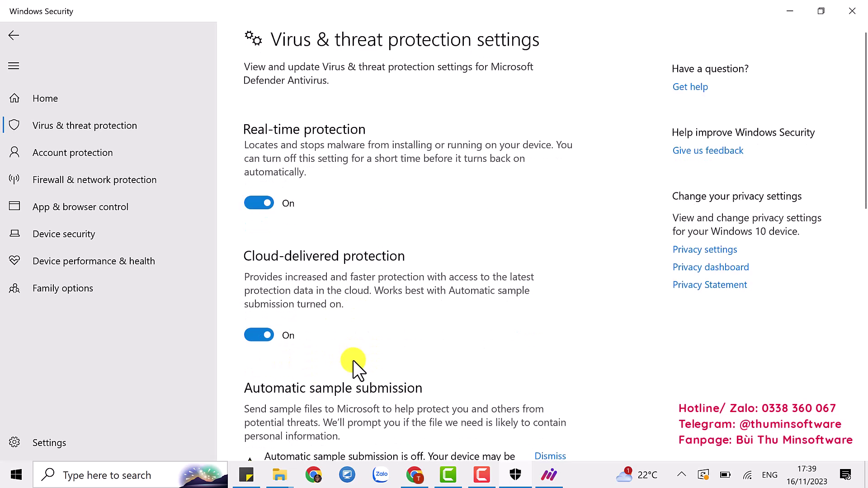
scroll(317, 367, down, 3)
click(261, 372)
scroll(415, 339, down, 3)
click(262, 362)
scroll(518, 285, down, 3)
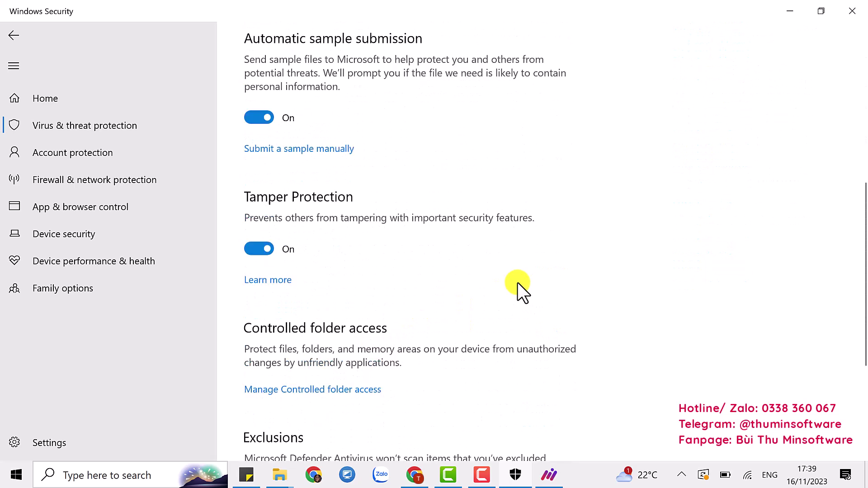
click(139, 189)
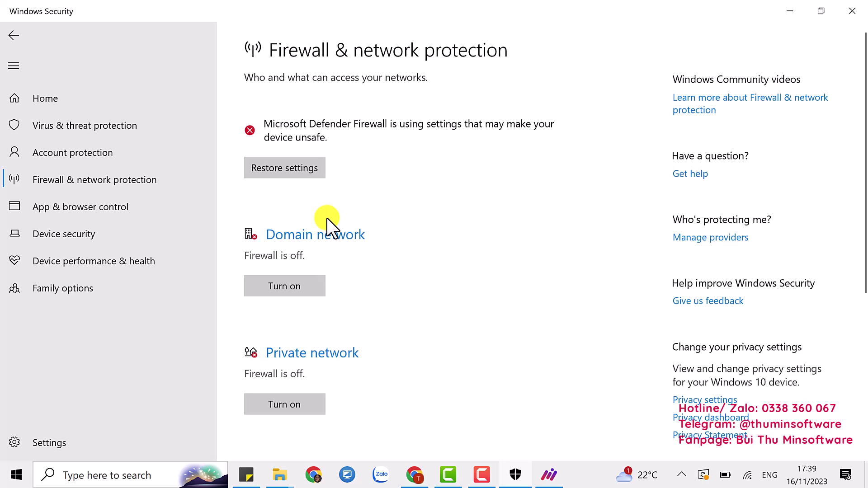
Turn the firewall on for the Domain, Private and Public networks
click(292, 289)
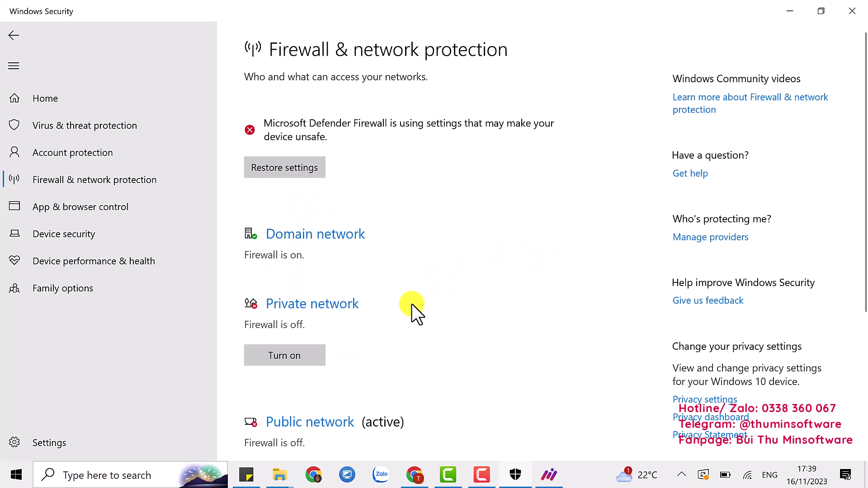
scroll(411, 305, down, 3)
click(284, 224)
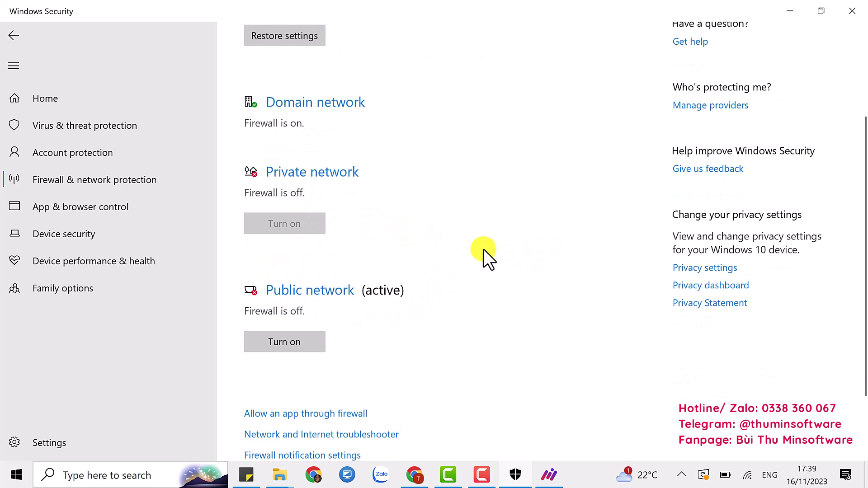
click(300, 300)
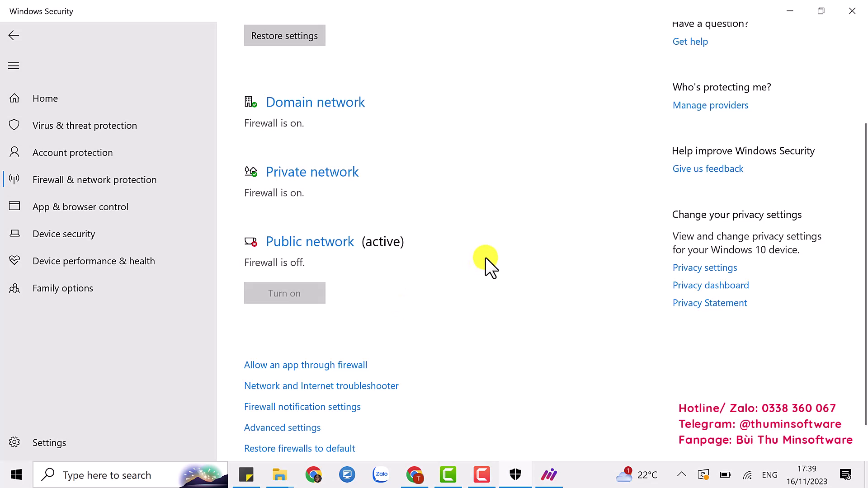
scroll(486, 258, up, 3)
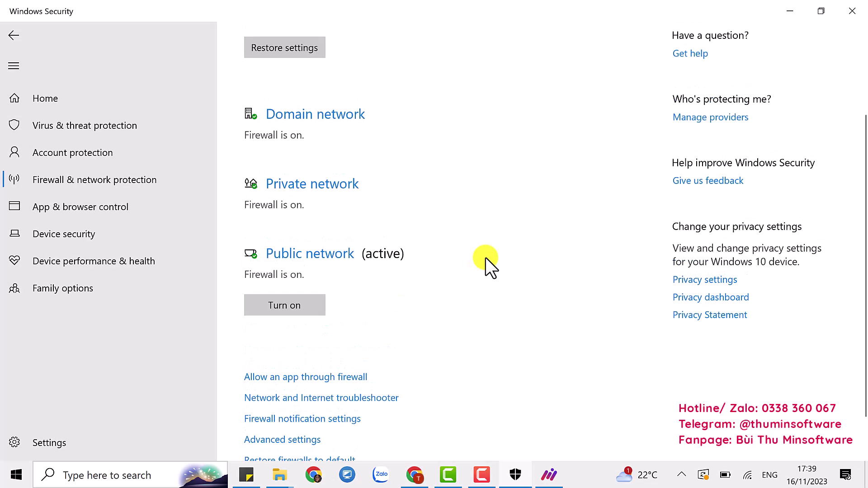
Close Windows Security and show the MAX CARE window maximized
click(852, 11)
click(516, 475)
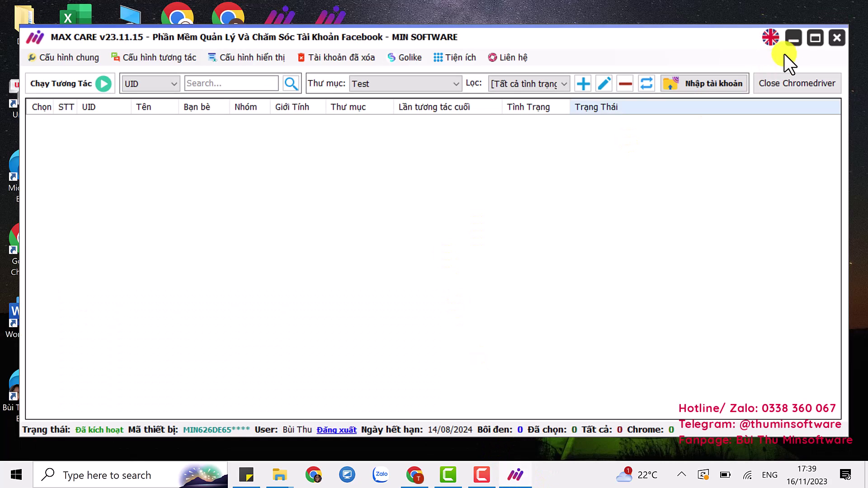
click(812, 40)
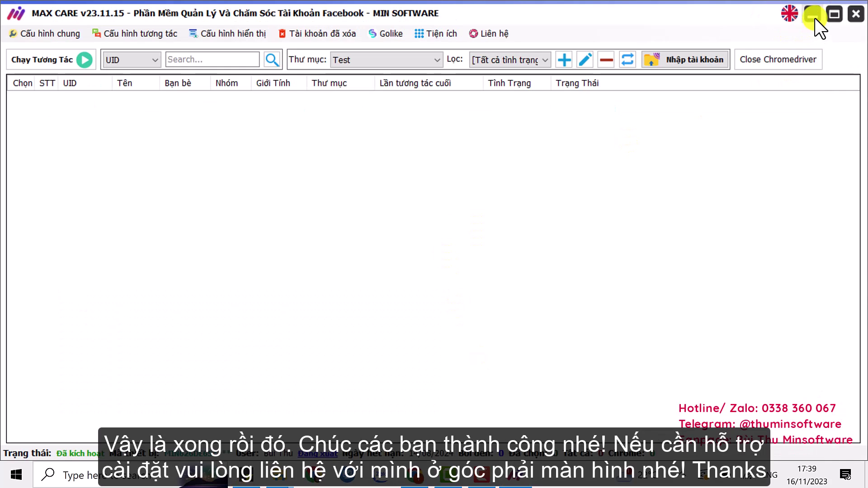